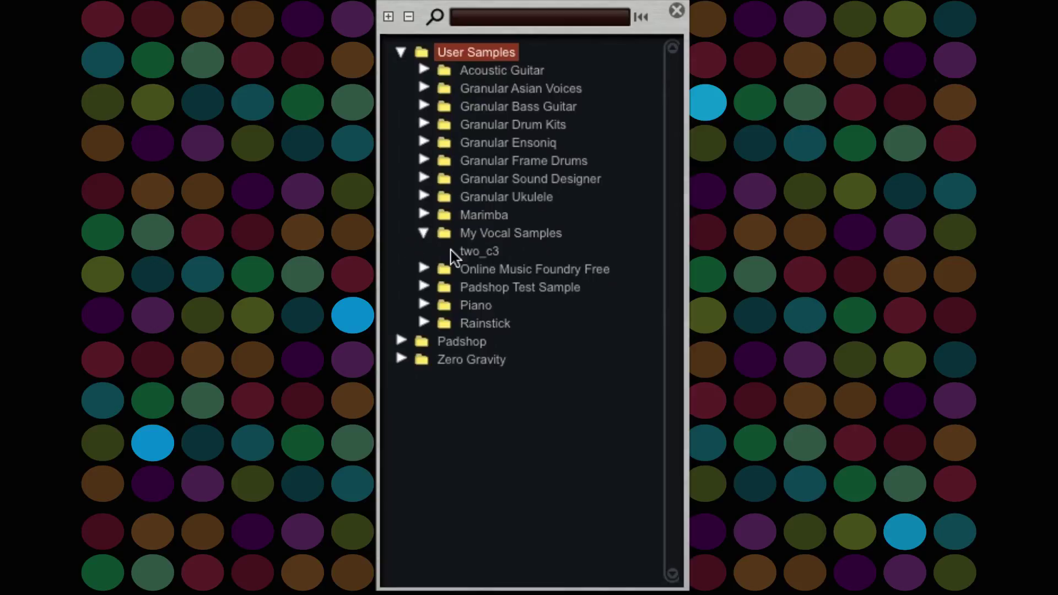
- Load the two_c3 sample from the My Vocal Samples folder and set the number of grains to 3
left_click(483, 255)
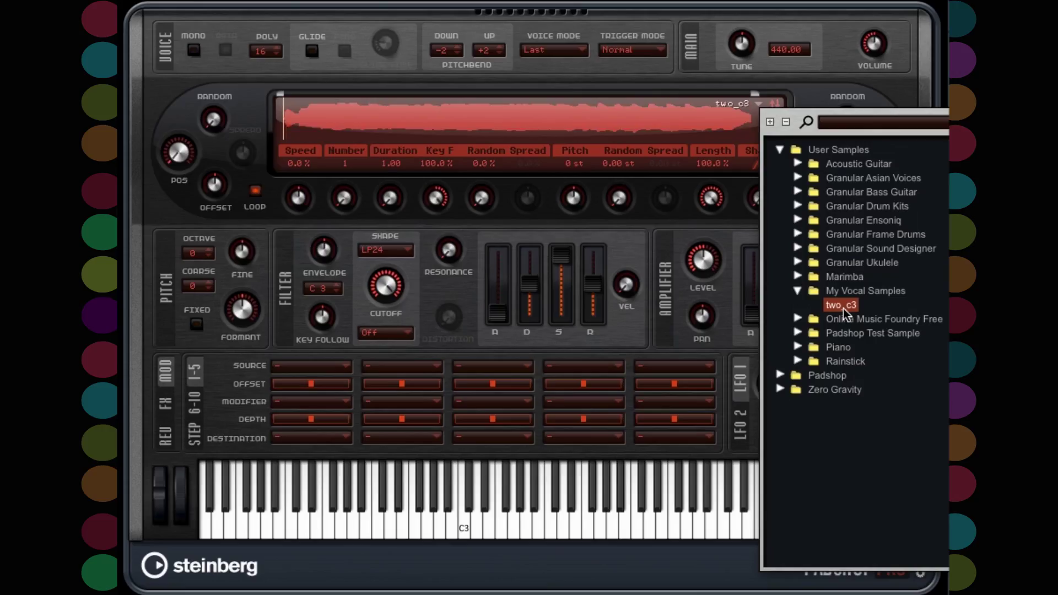
left_click(798, 83)
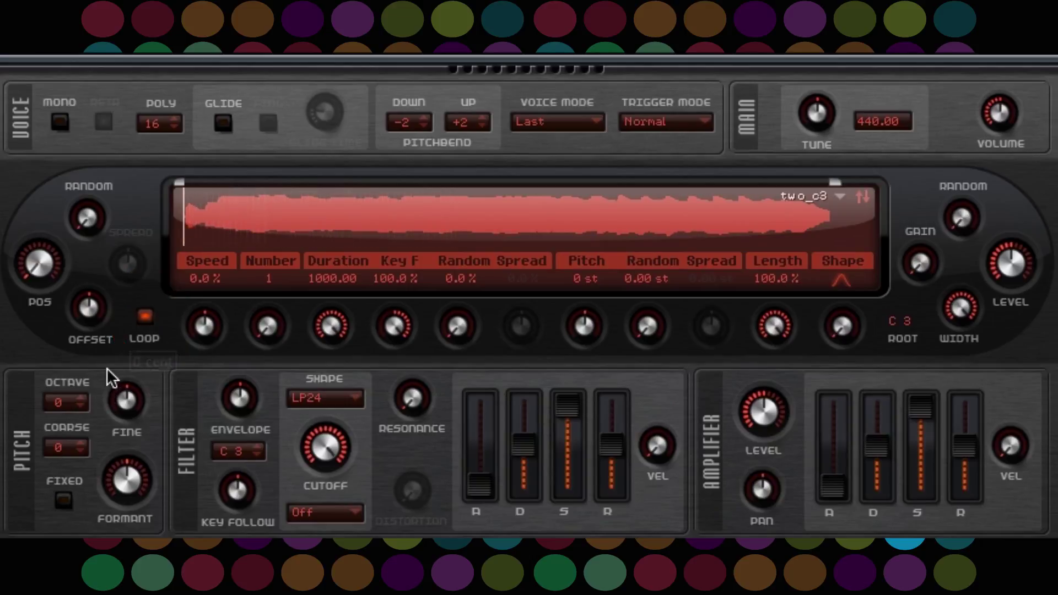
left_click_drag(268, 327, 267, 322)
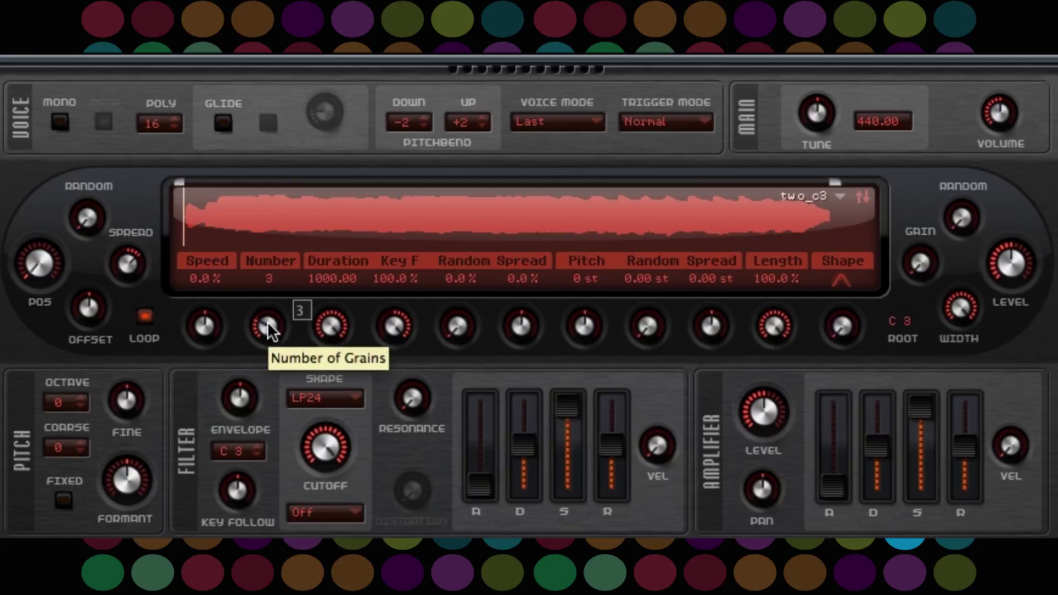
- Raise the position spread to about 31% and increase the position channel offset
mouse_move(141, 260)
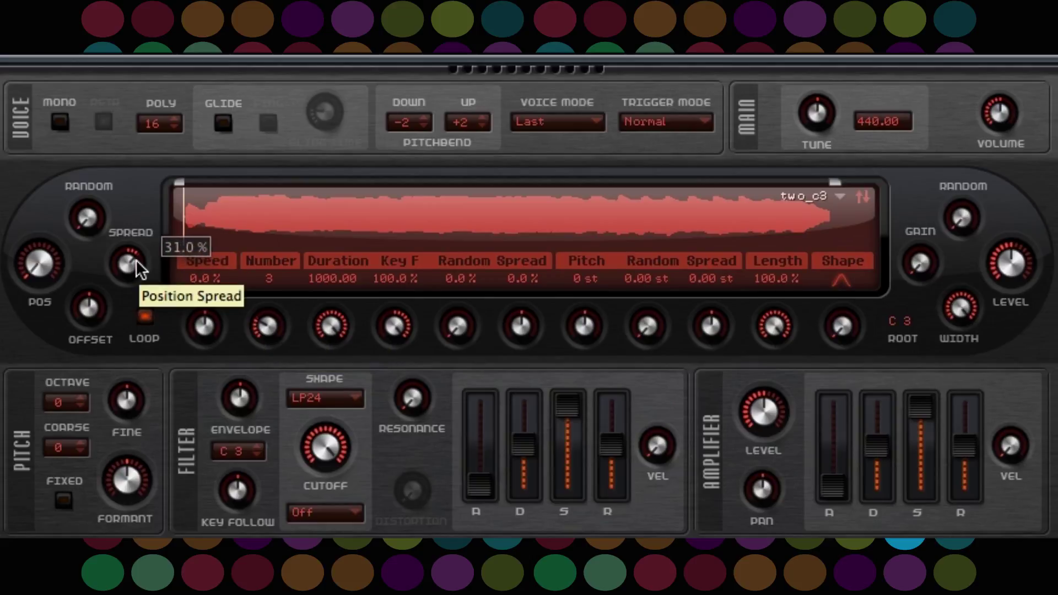
scroll(84, 305, "up", 5)
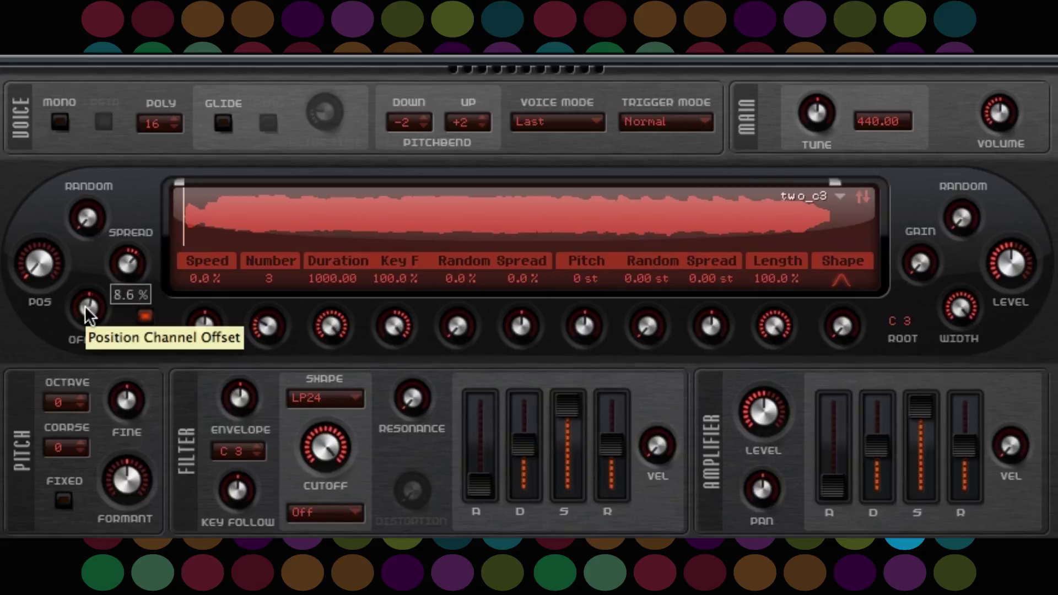
scroll(85, 305, "up", 8)
scroll(85, 306, "up", 1)
scroll(85, 305, "down", 1)
- Move the grain playback position slightly past the start of the two_c3 waveform
scroll(43, 273, "up", 3)
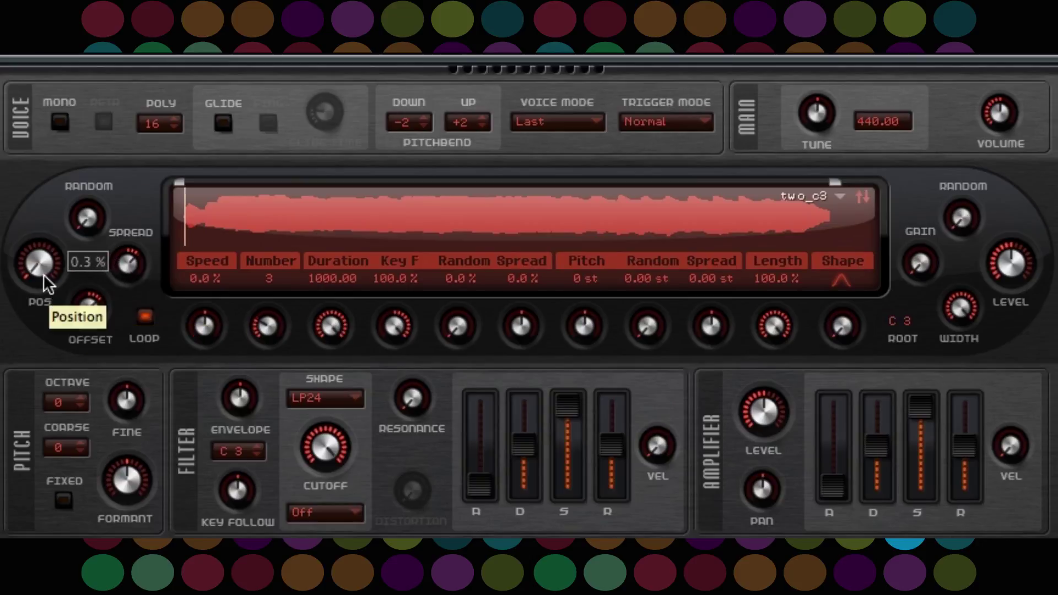
scroll(43, 273, "up", 8)
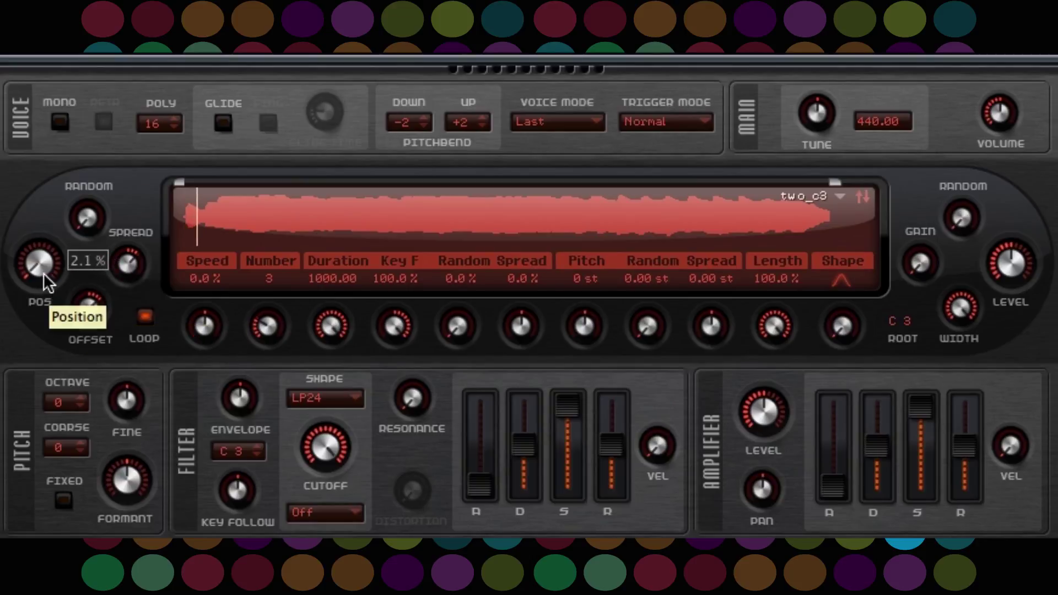
scroll(44, 273, "up", 4)
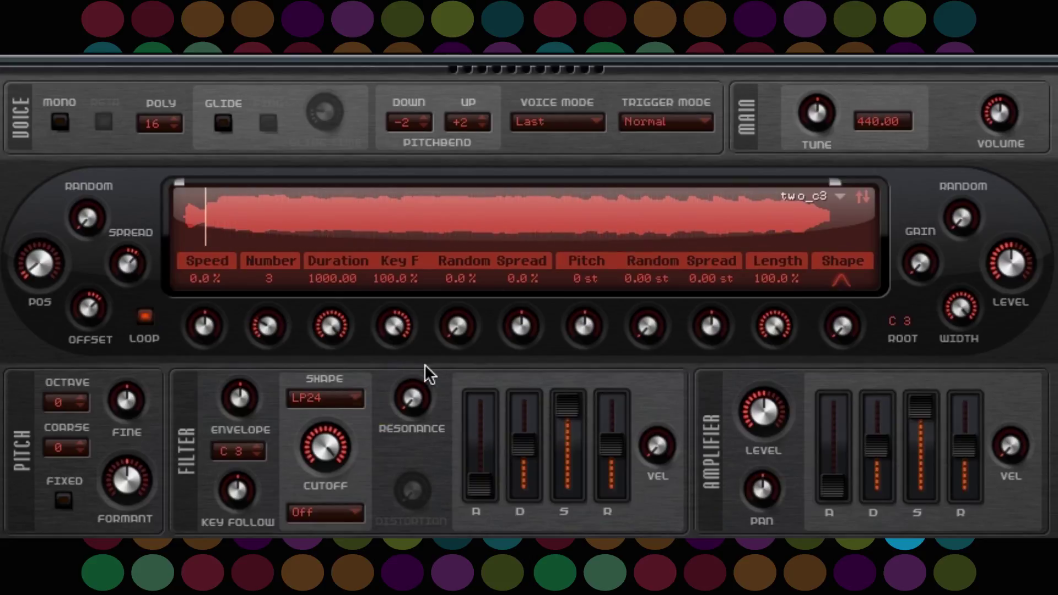
- Set the grain duration's key follow to 0.0% and the playback speed to 0.1%
scroll(395, 327, "down", 10)
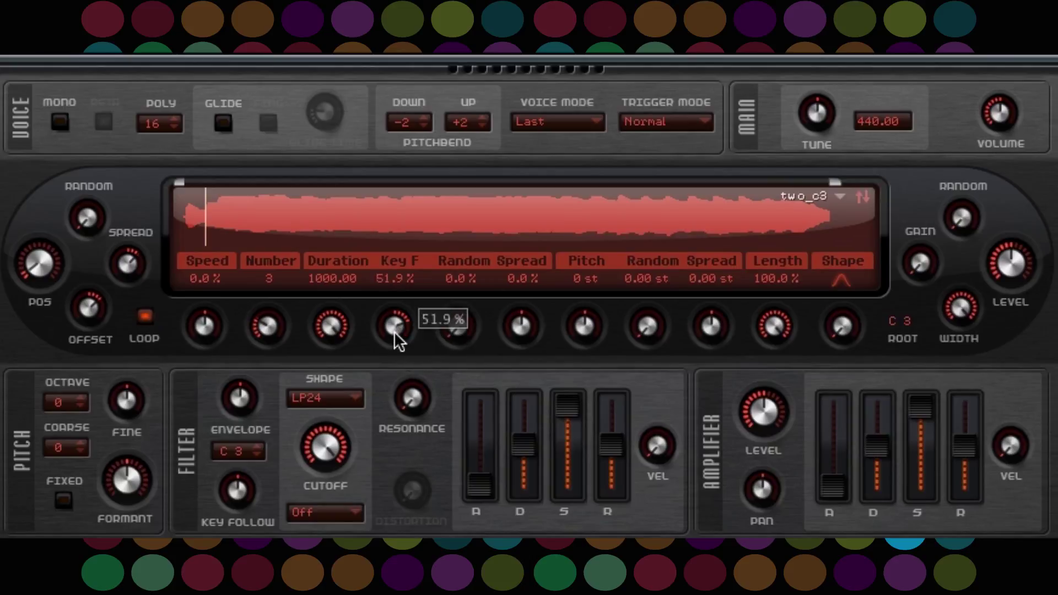
scroll(394, 327, "down", 1)
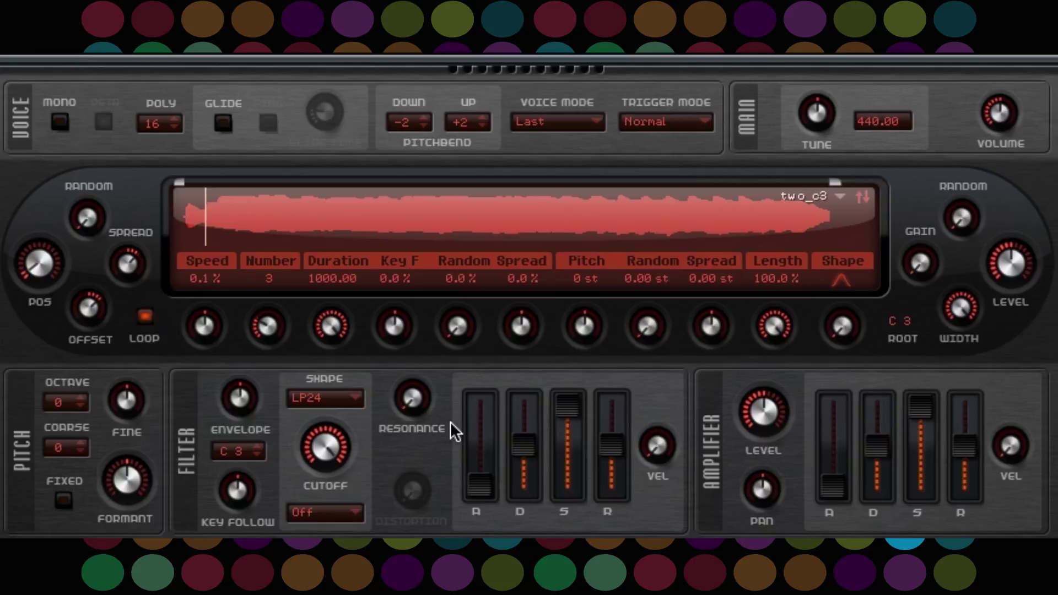
scroll(209, 325, "up", 10)
scroll(209, 326, "down", 5)
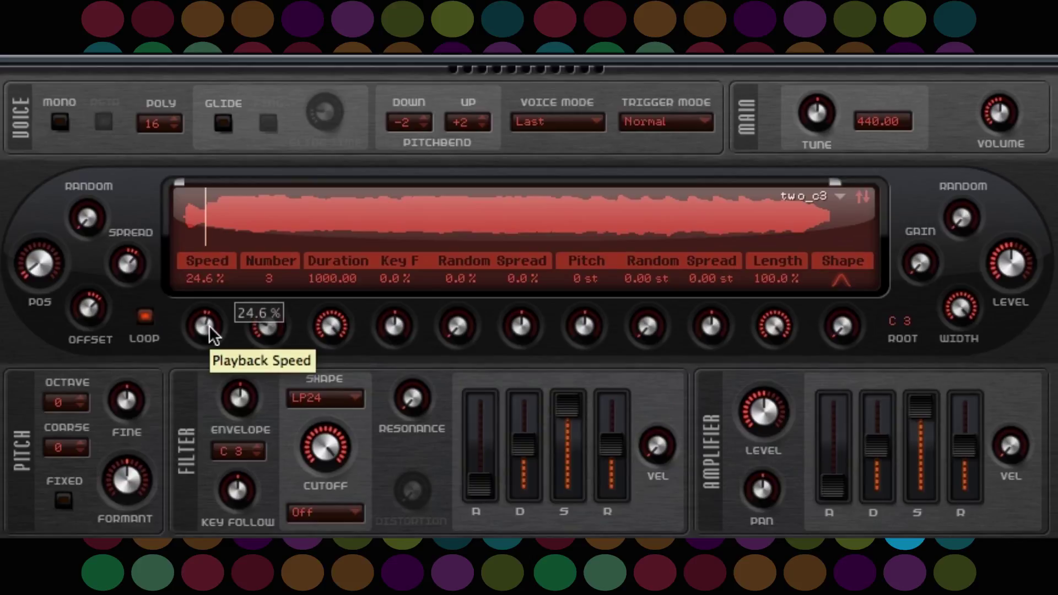
scroll(209, 325, "down", 5)
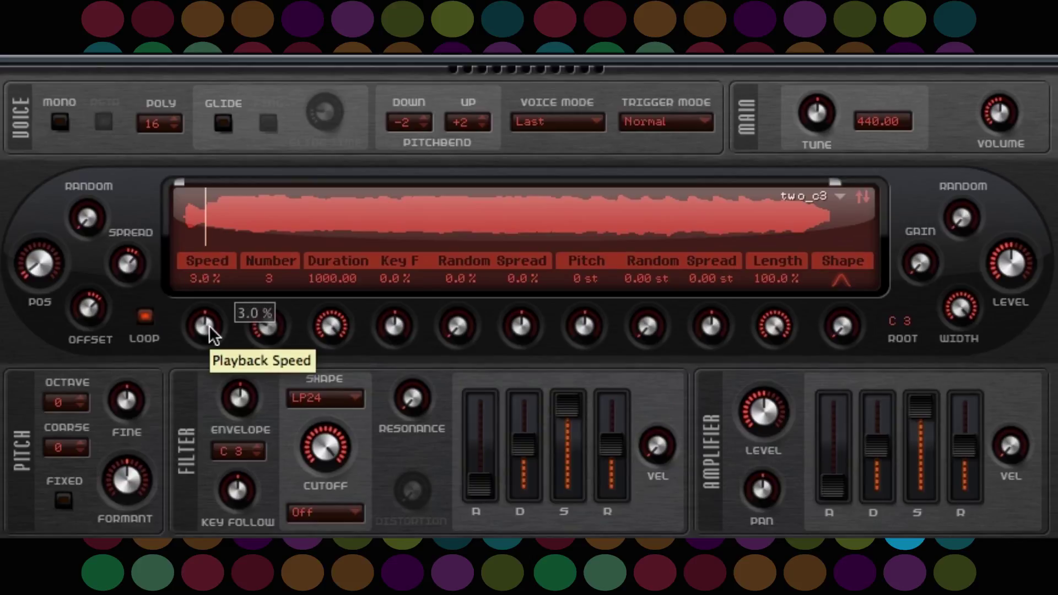
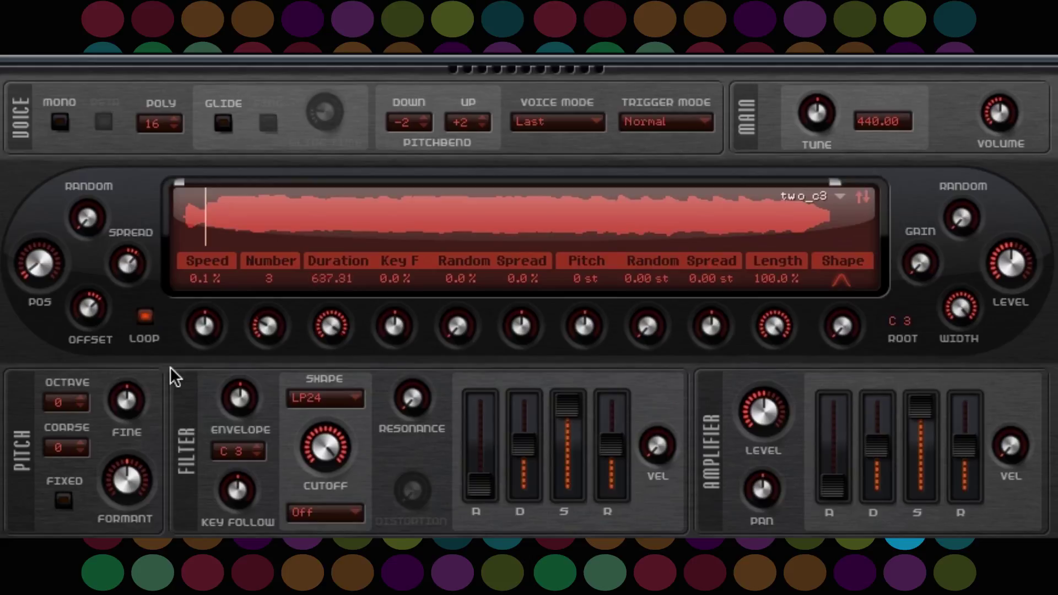
- Set the grain duration to 237.22
mouse_move(326, 326)
scroll(327, 327, "up", 10)
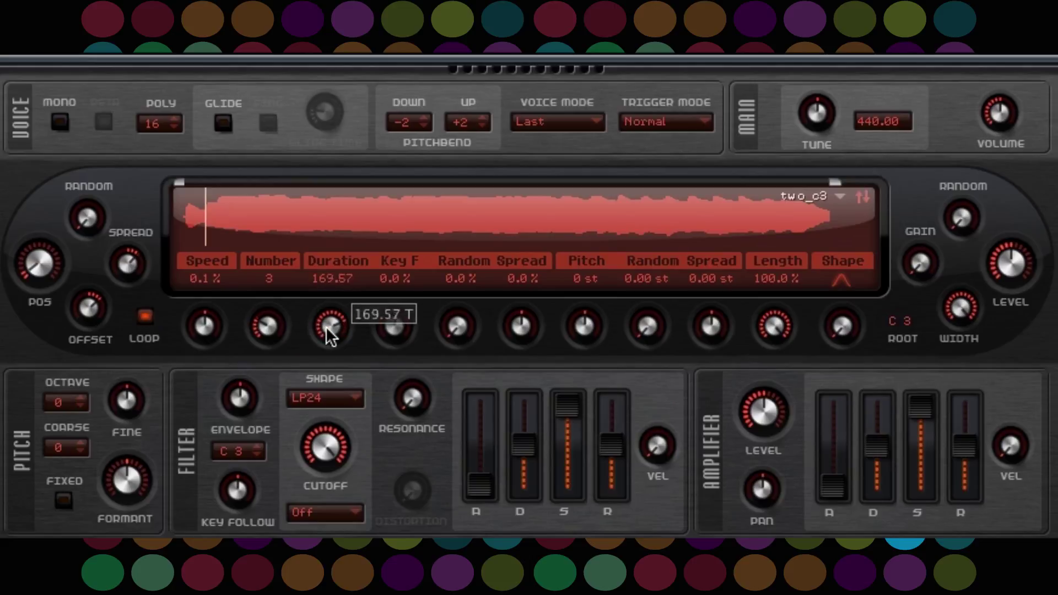
scroll(327, 327, "up", 4)
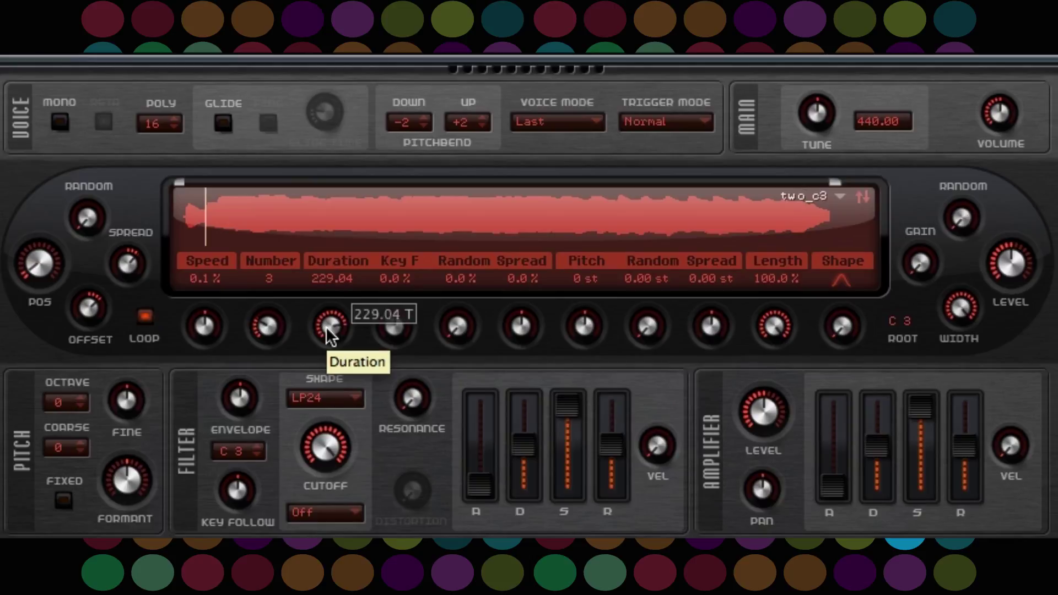
scroll(327, 326, "up", 2)
- Set the grain pitch spread to 0.10 st
scroll(712, 325, "up", 5)
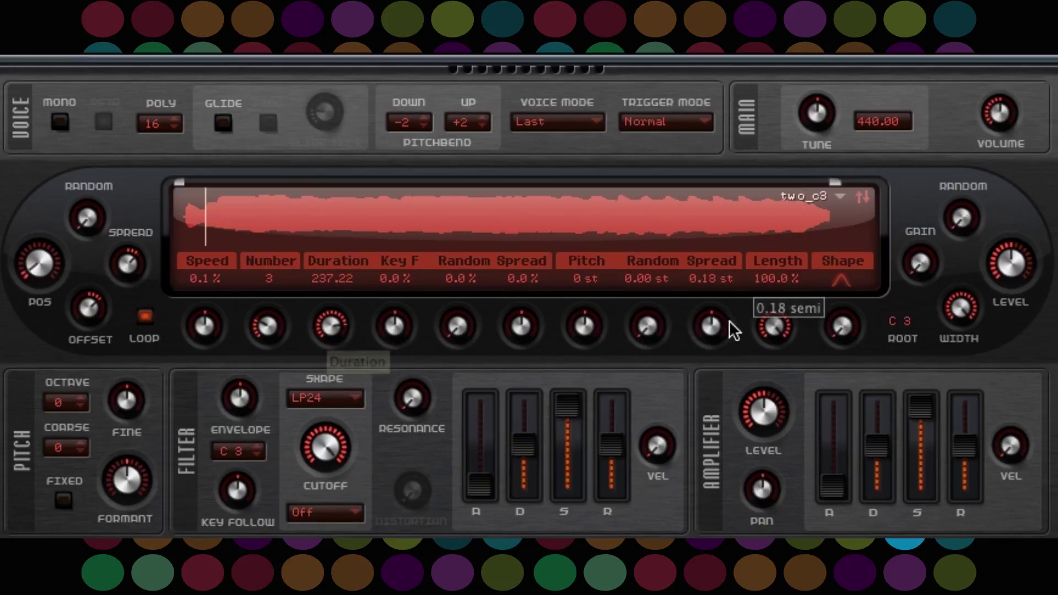
scroll(712, 326, "down", 1)
scroll(713, 323, "down", 4)
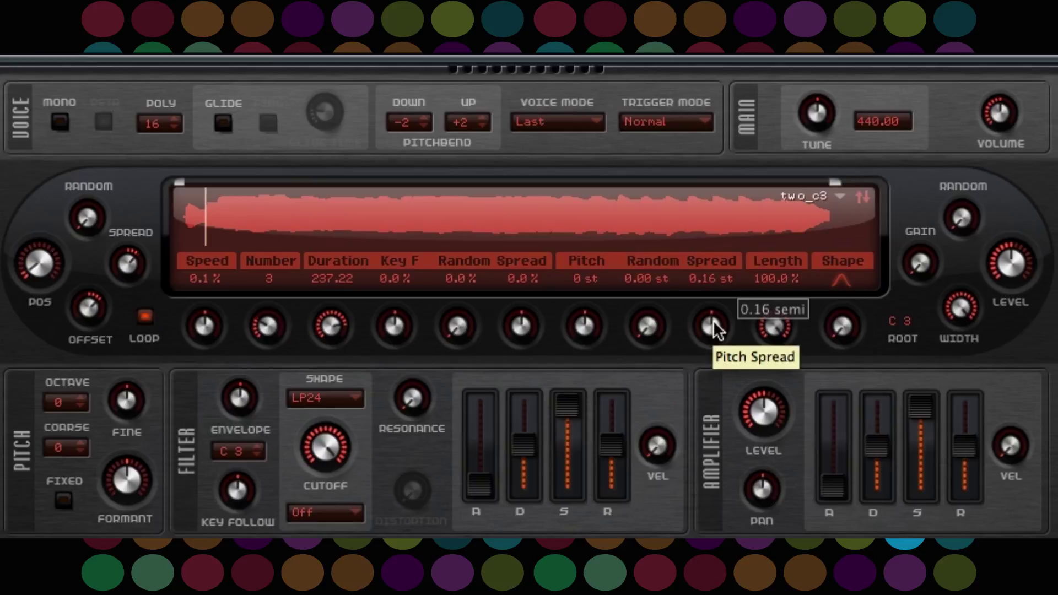
scroll(713, 320, "down", 1)
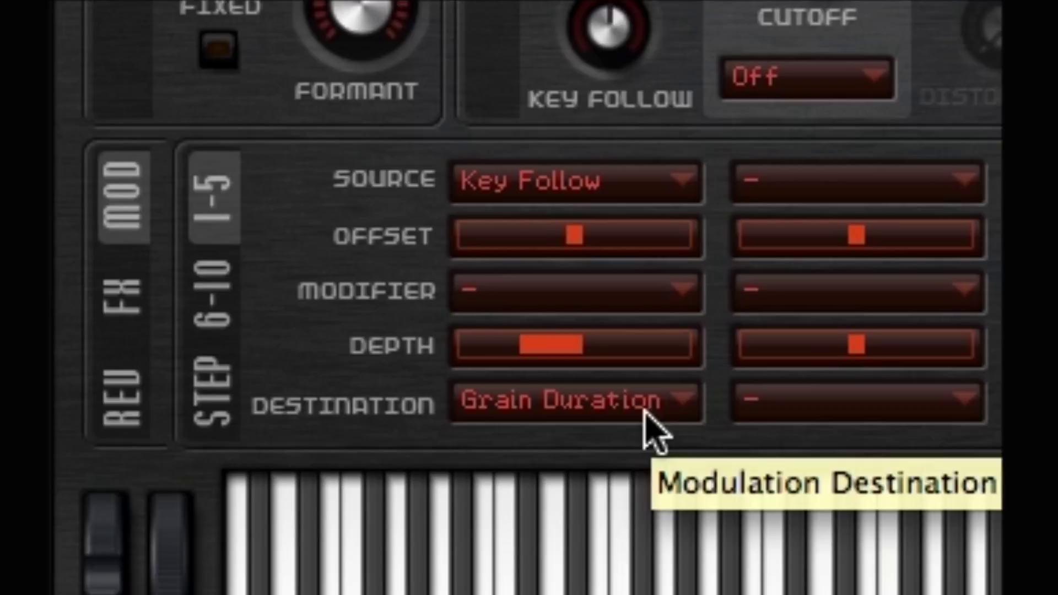
- Set a negative modulation depth for the Key Follow to Grain Duration routing
left_click(506, 353)
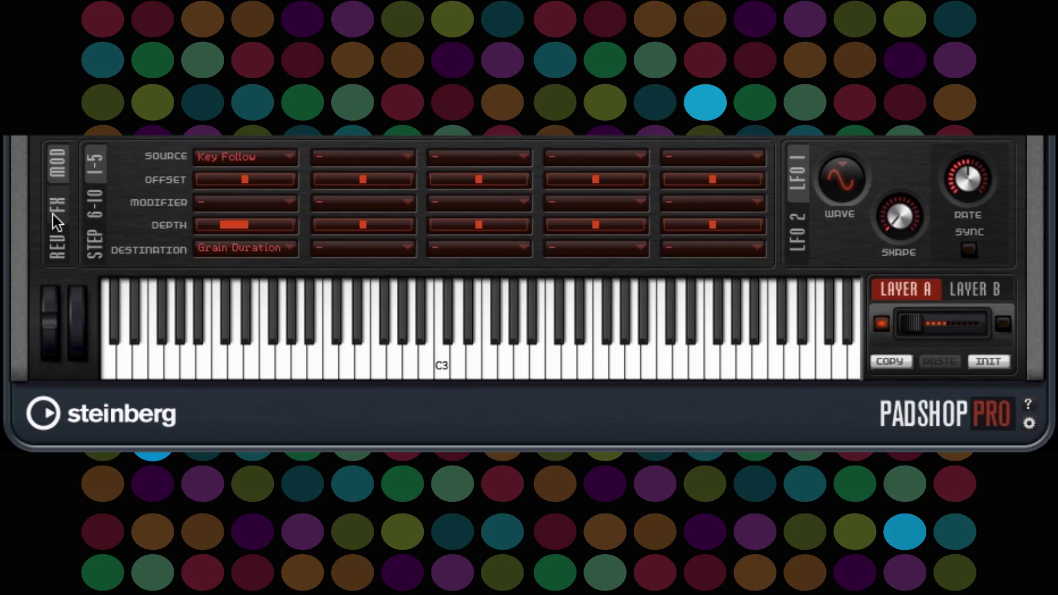
- Enable the chorus effect and lower its mix to about 24%
left_click(54, 216)
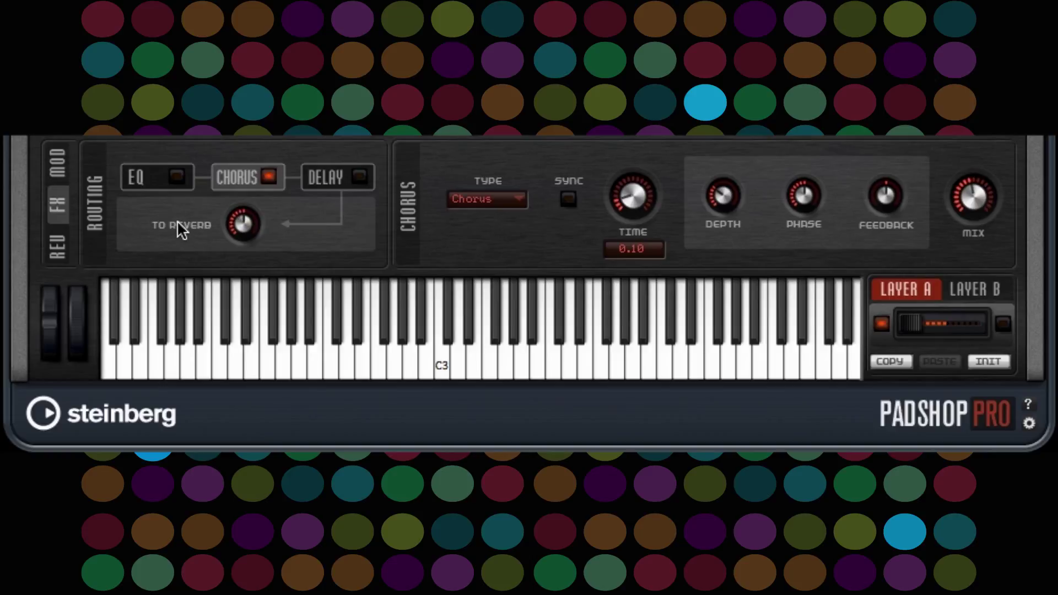
scroll(975, 208, "down", 5)
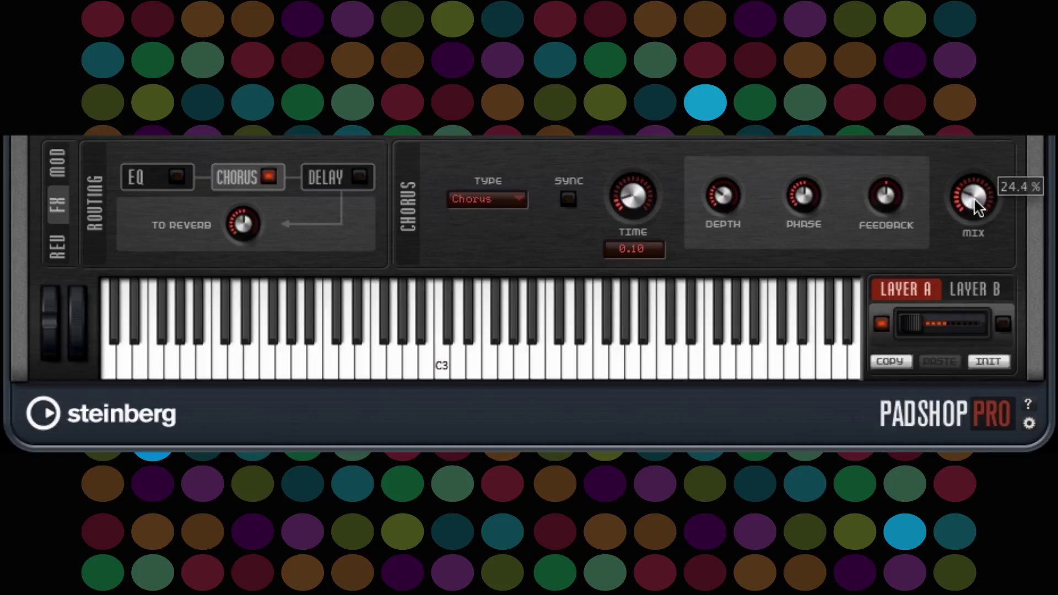
scroll(975, 206, "up", 1)
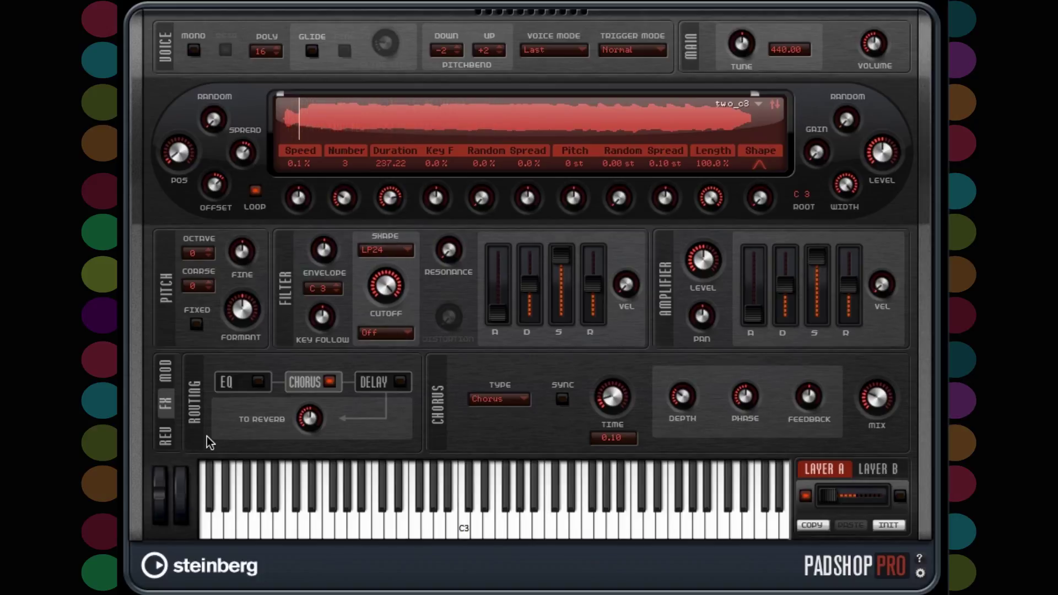
- Enable the reverb and raise its overall level slightly
left_click(166, 439)
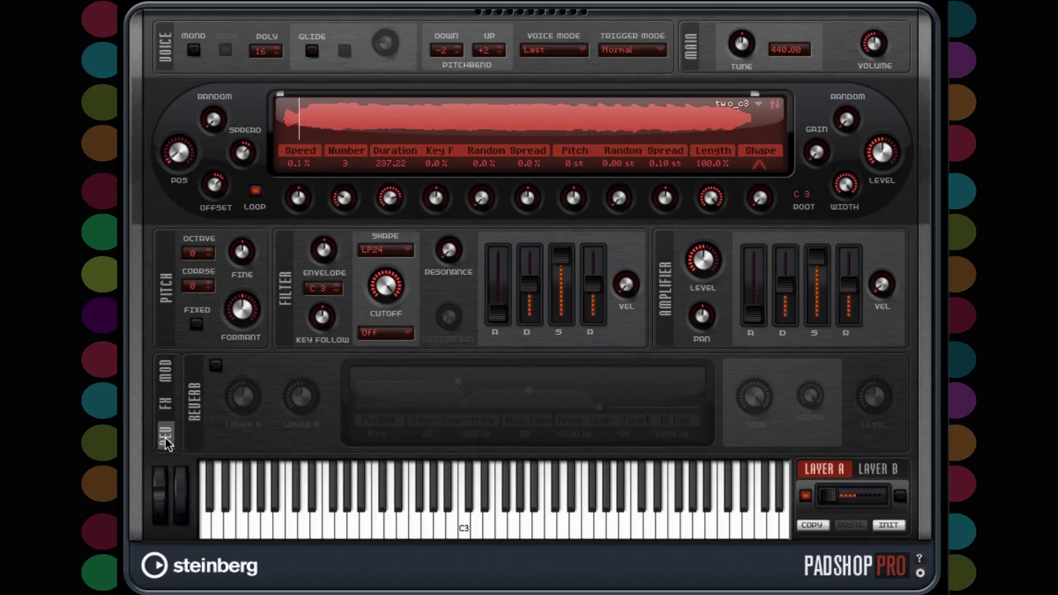
left_click(215, 367)
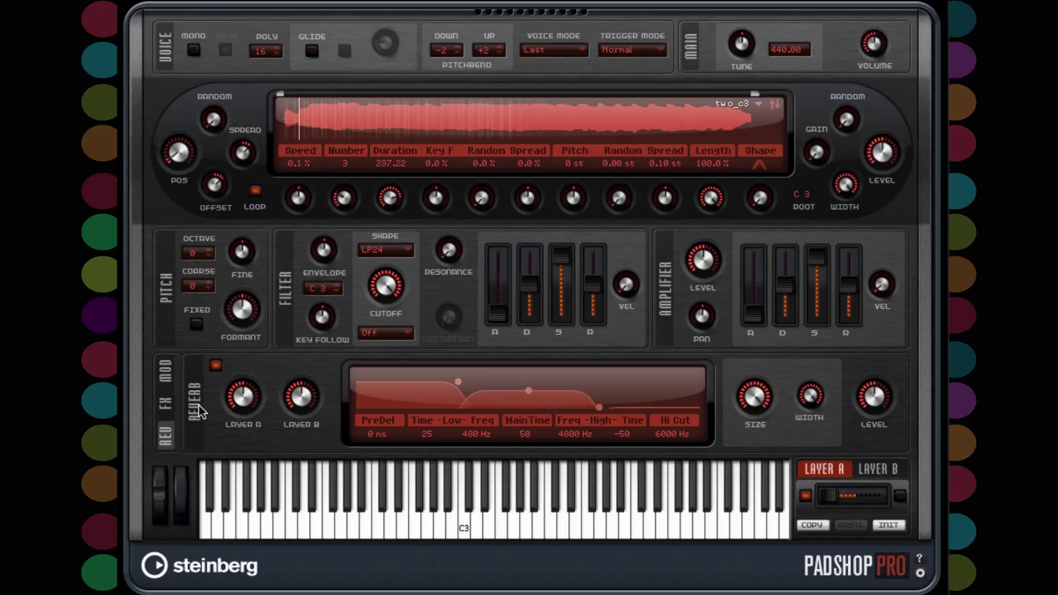
mouse_move(885, 399)
scroll(882, 395, "up", 2)
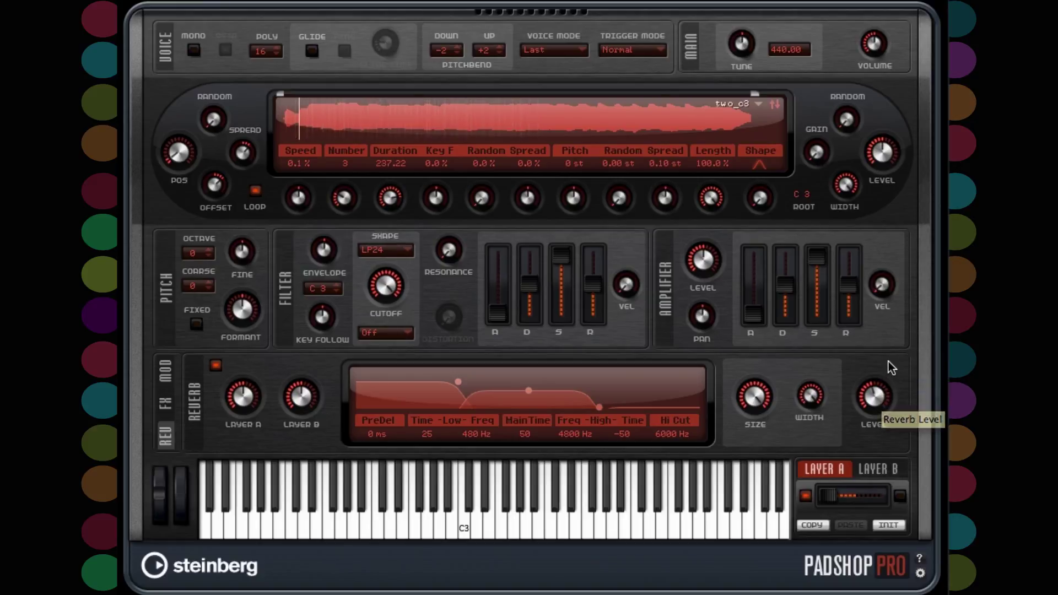
- Configure the second modulation slot with Mod Wheel as source, LFO 1 as modifier and Grain Formant as destination
left_click(168, 375)
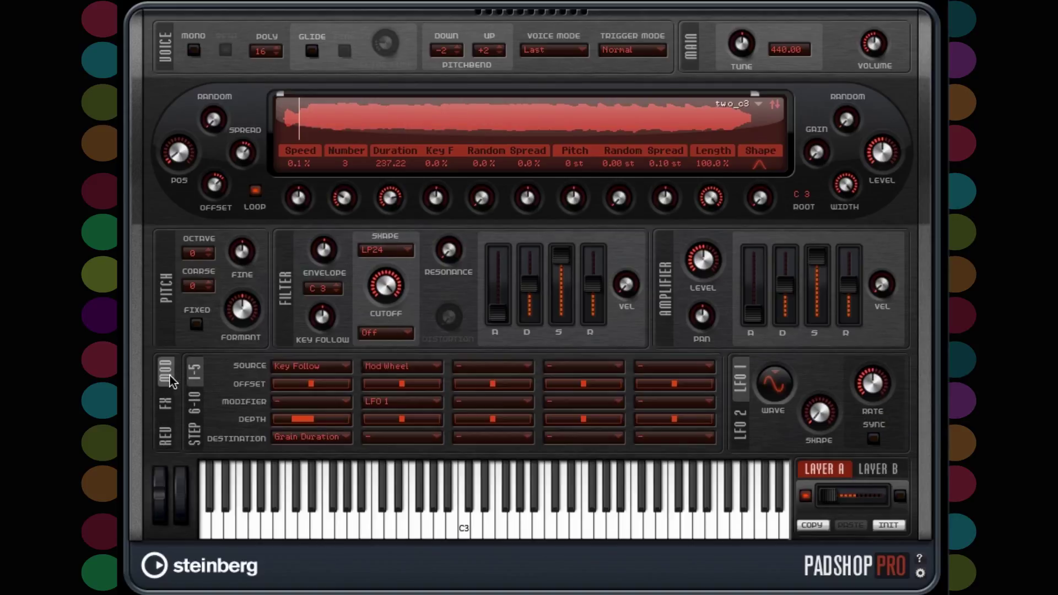
left_click(412, 370)
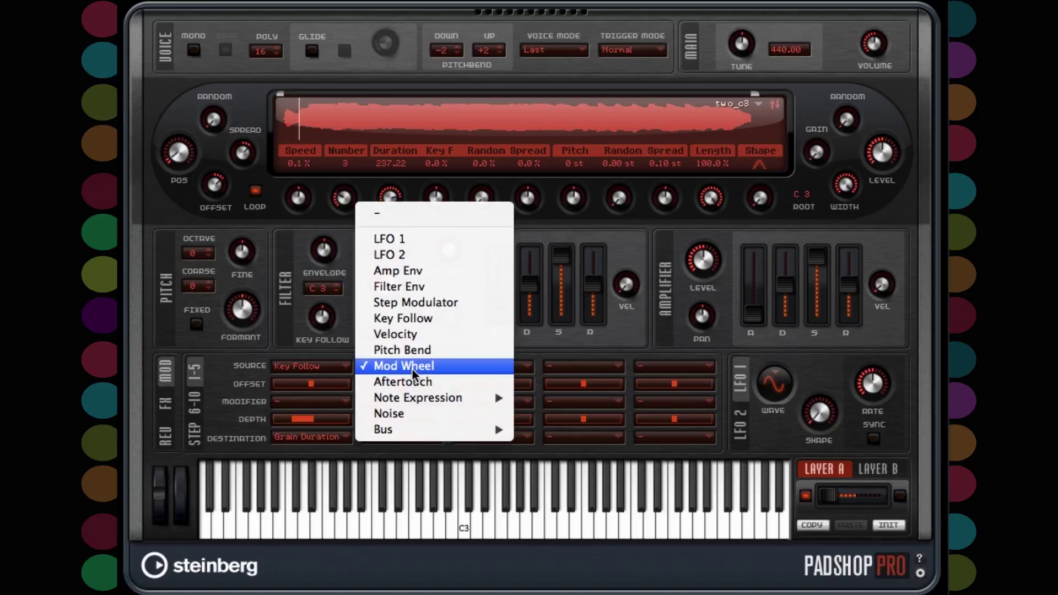
left_click(347, 354)
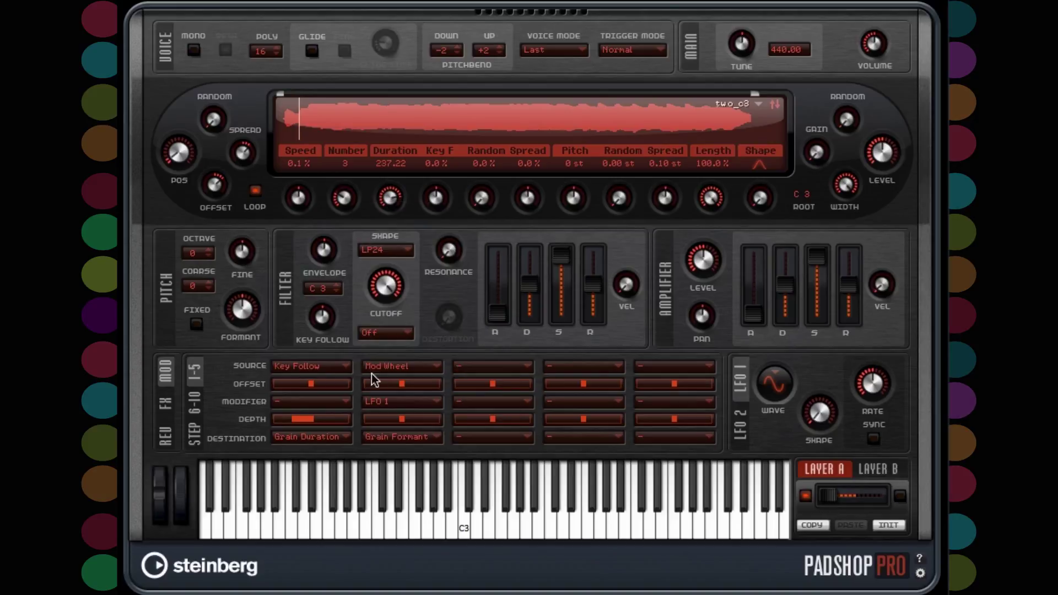
left_click(379, 402)
left_click(350, 353)
left_click(394, 438)
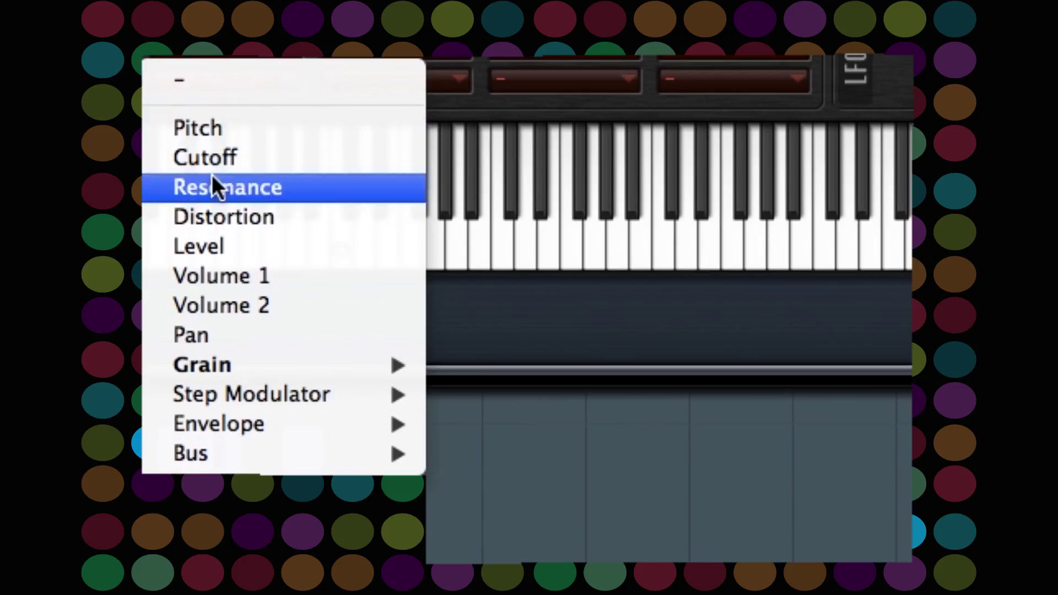
mouse_move(209, 374)
left_click(536, 512)
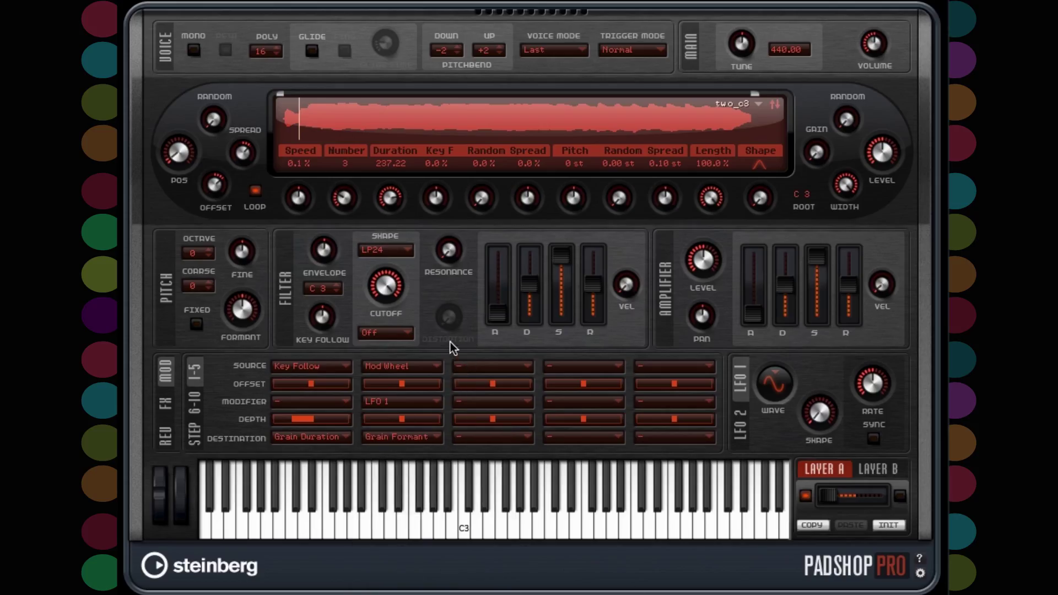
- Raise the second modulation slot's depth slightly and lower the LFO 1 rate to about 12.7 Hz
mouse_move(405, 419)
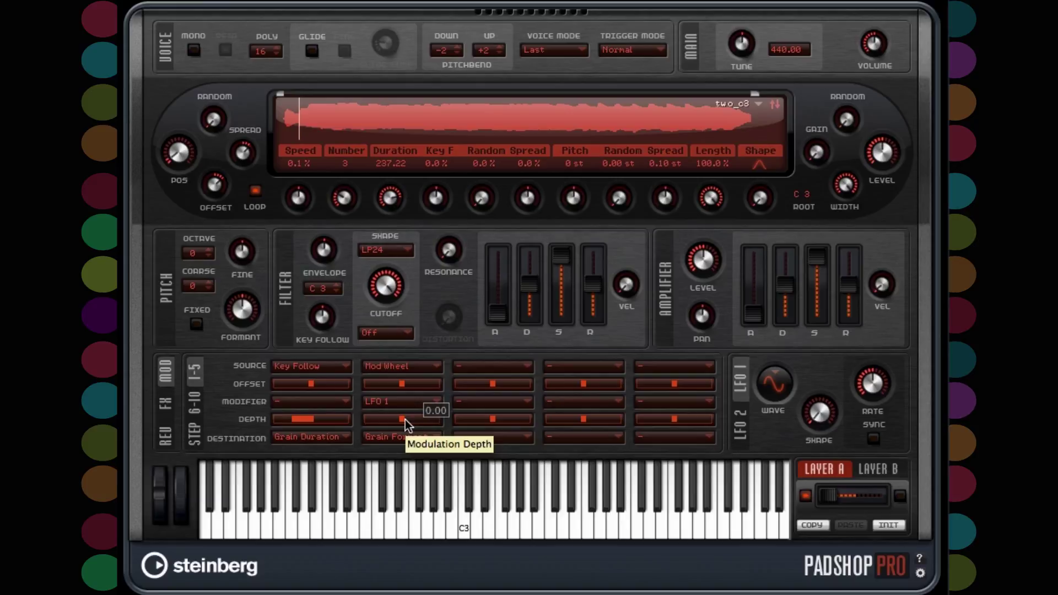
scroll(405, 421, "up", 10)
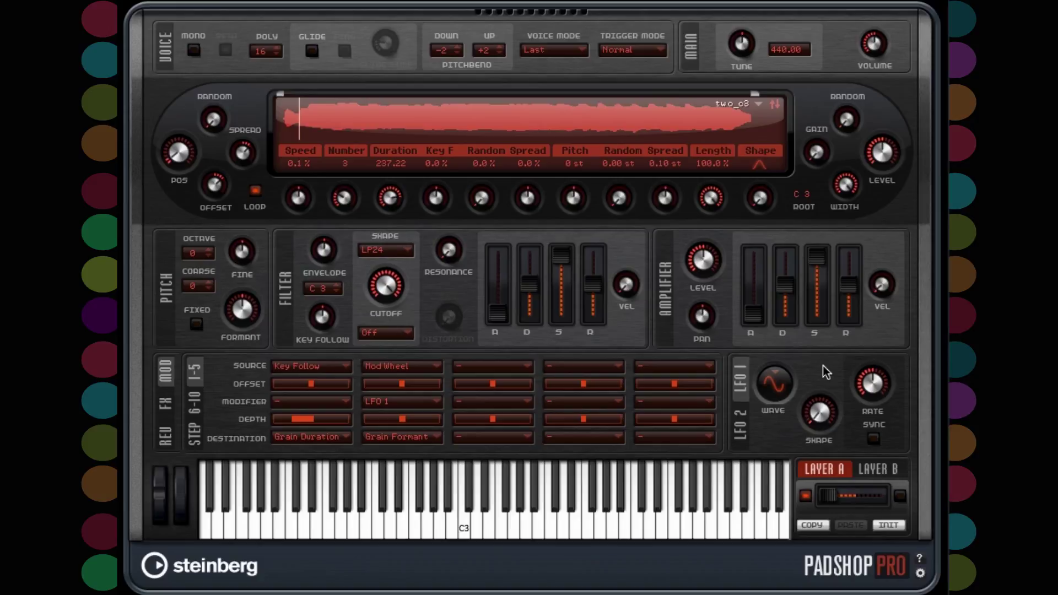
mouse_move(870, 386)
scroll(871, 386, "down", 5)
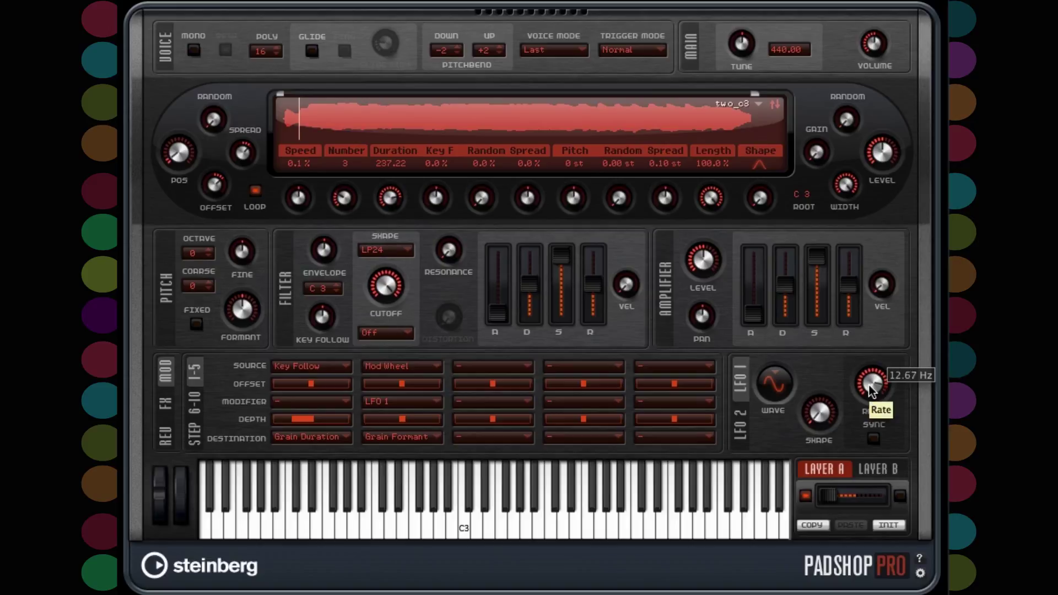
scroll(871, 390, "down", 1)
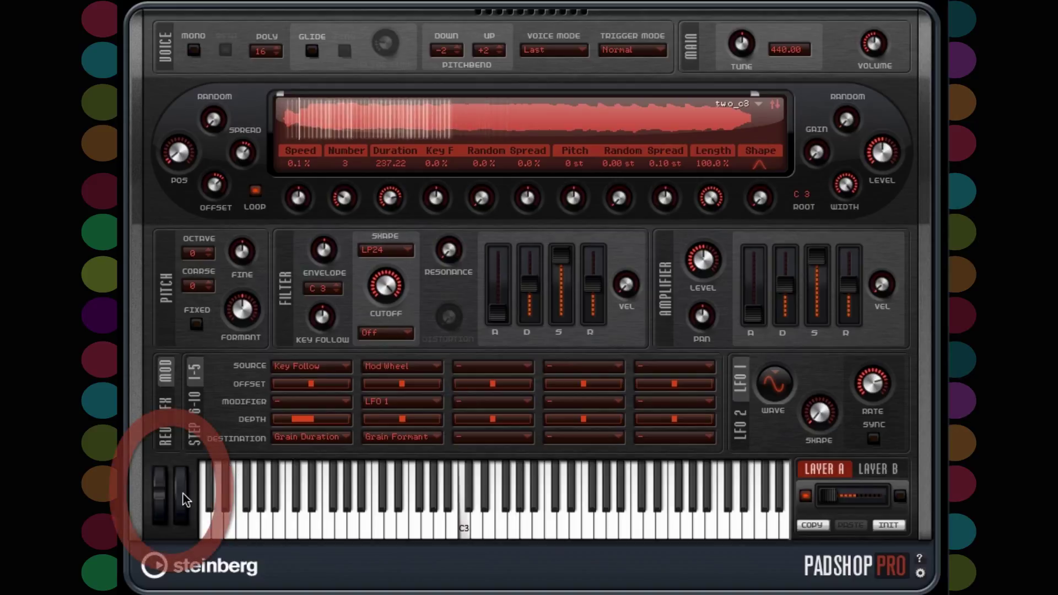
- Raise the modulation wheel on the virtual keyboard to audition the grain formant modulation
left_click_drag(184, 508, 182, 506)
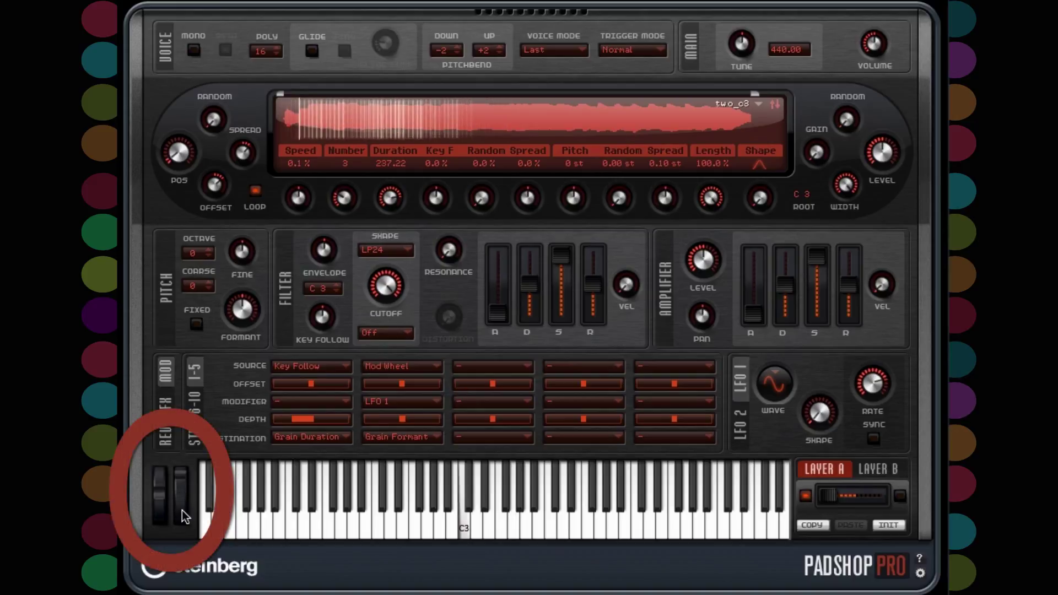